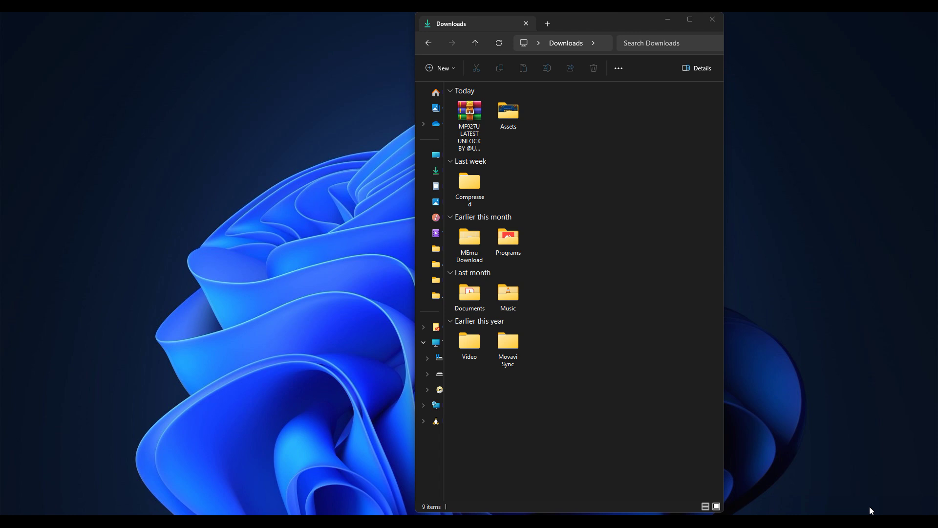
Check the Memory integrity and Microsoft Vulnerable Driver Blocklist settings under Core isolation in Windows Security, and close it.
key(alt+Tab)
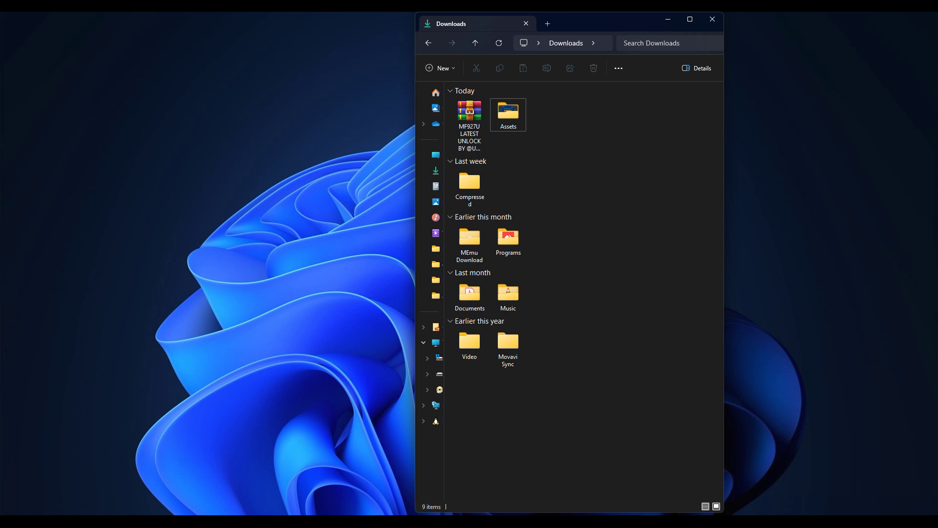
click(820, 512)
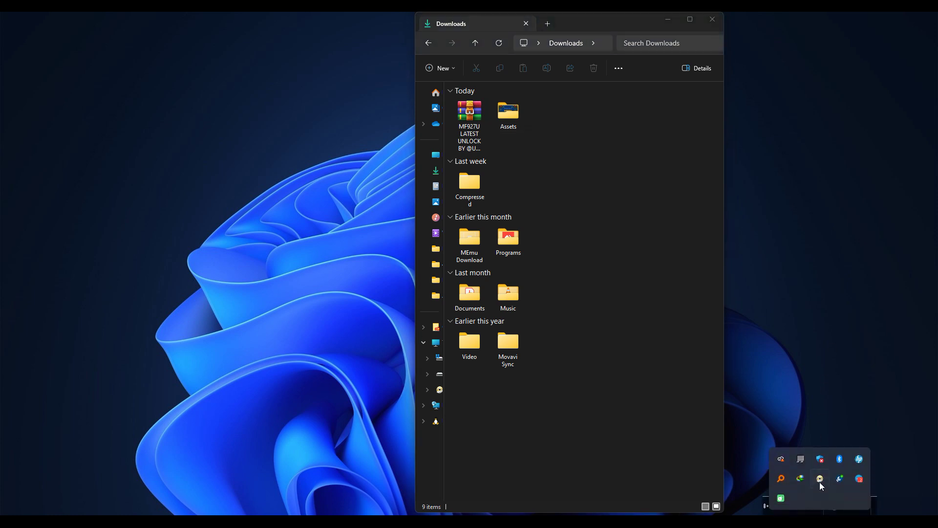
click(820, 460)
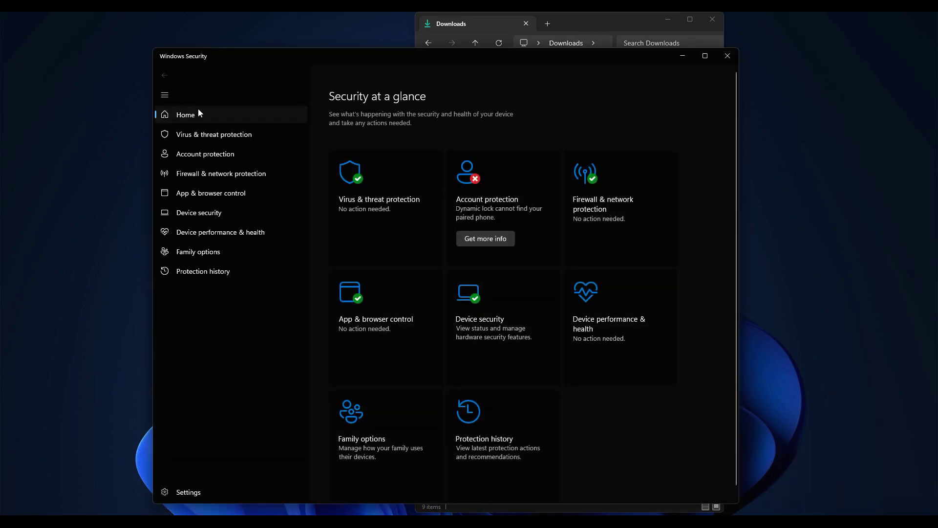
click(196, 212)
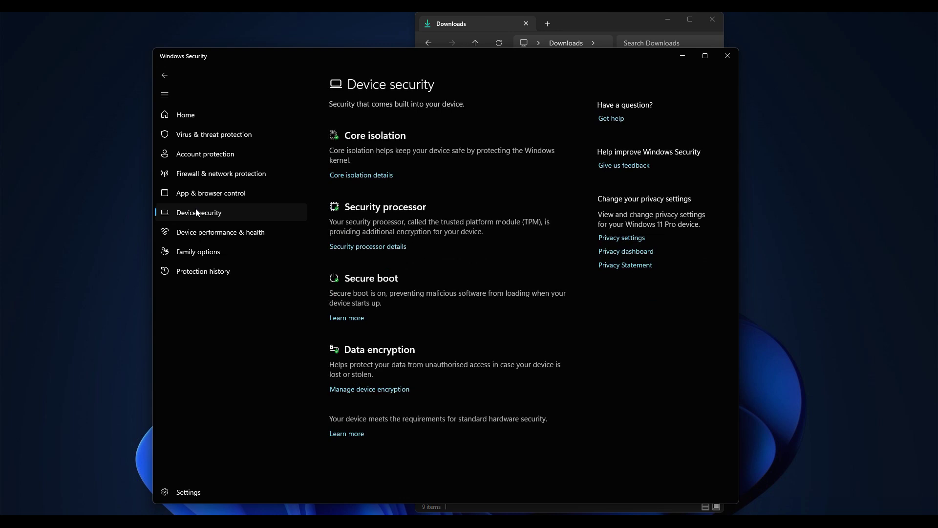
click(375, 176)
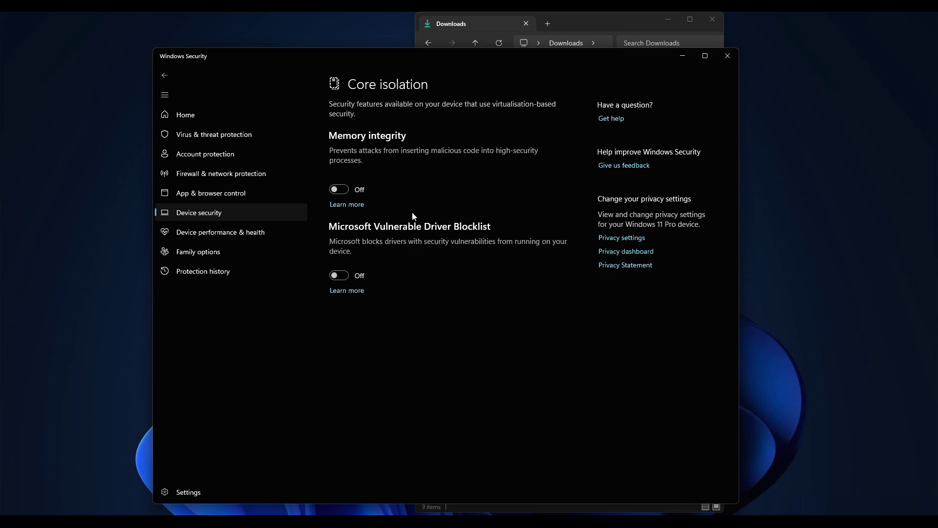
click(726, 57)
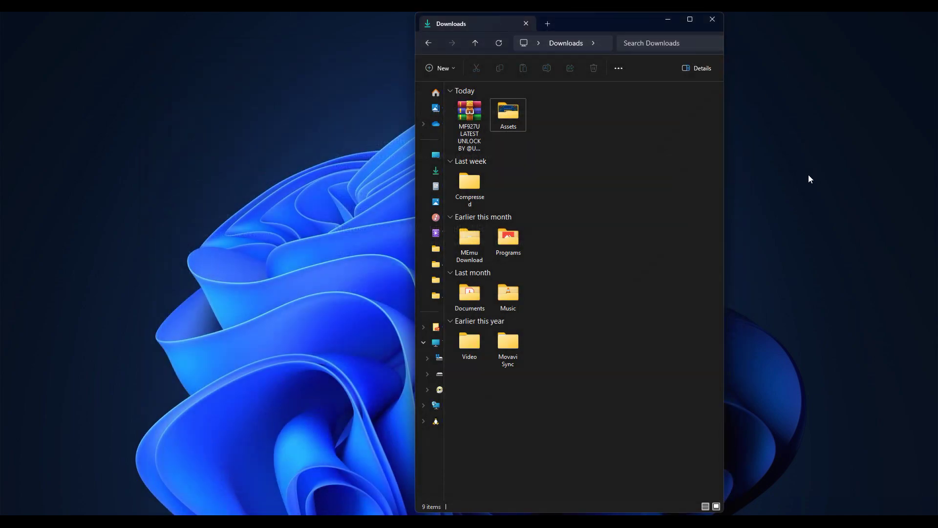
click(838, 303)
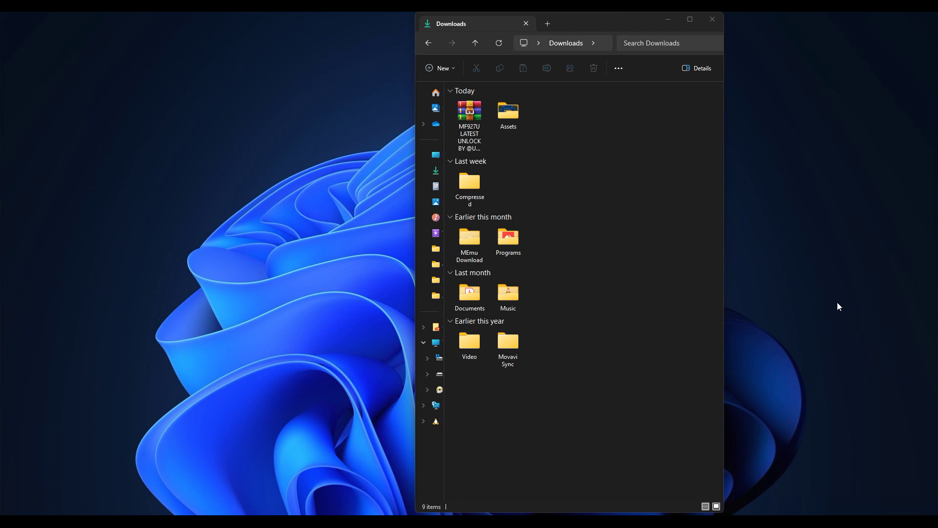
Close the Downloads window and restart the PC into the Windows recovery options.
click(712, 19)
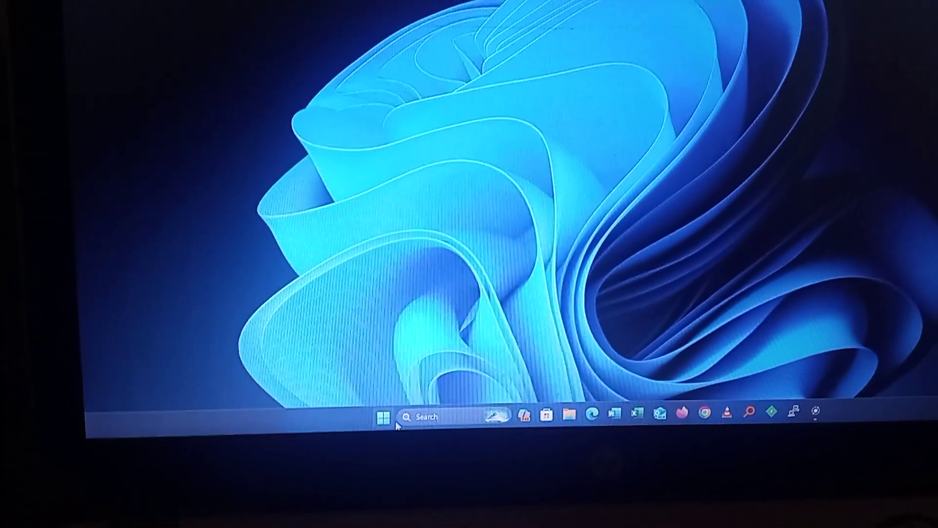
click(391, 419)
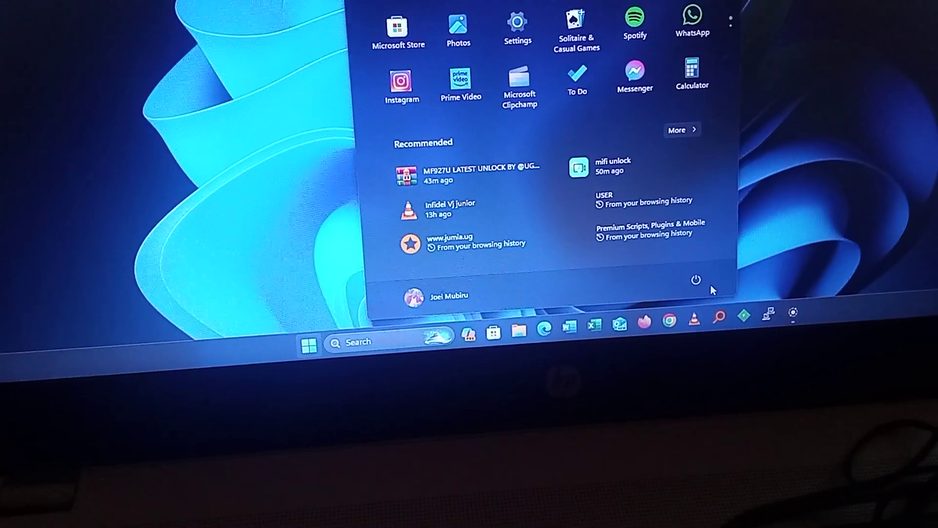
click(696, 274)
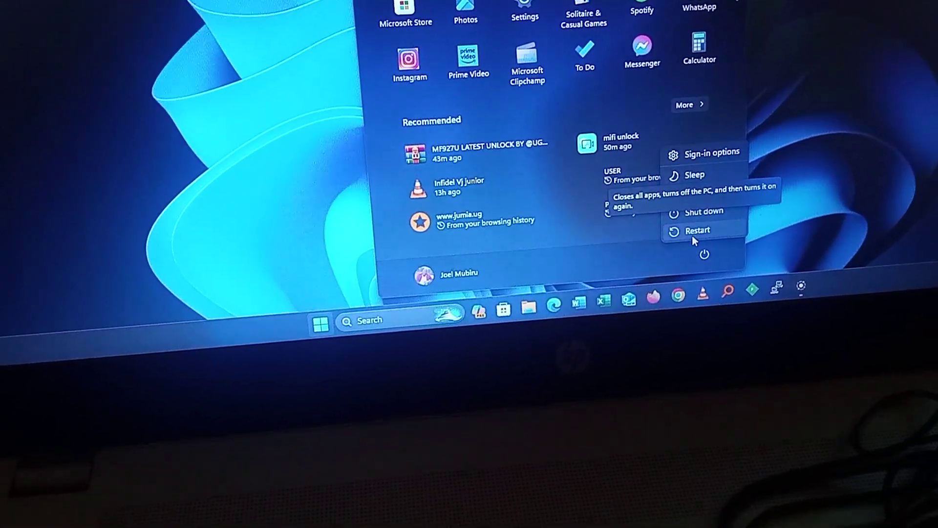
click(694, 234)
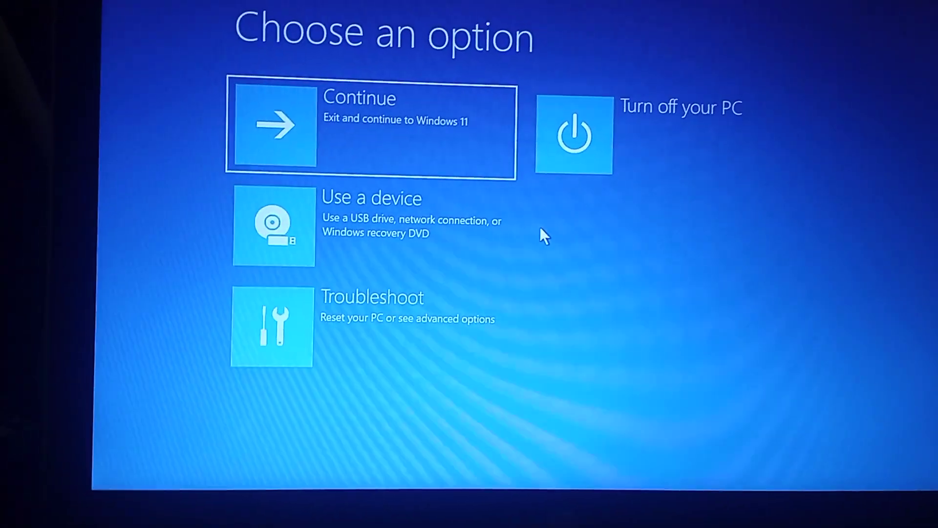
Reach Startup Settings through the advanced troubleshooting options, restart from there, and choose Enable Safe Mode.
key(Down)
key(Down)
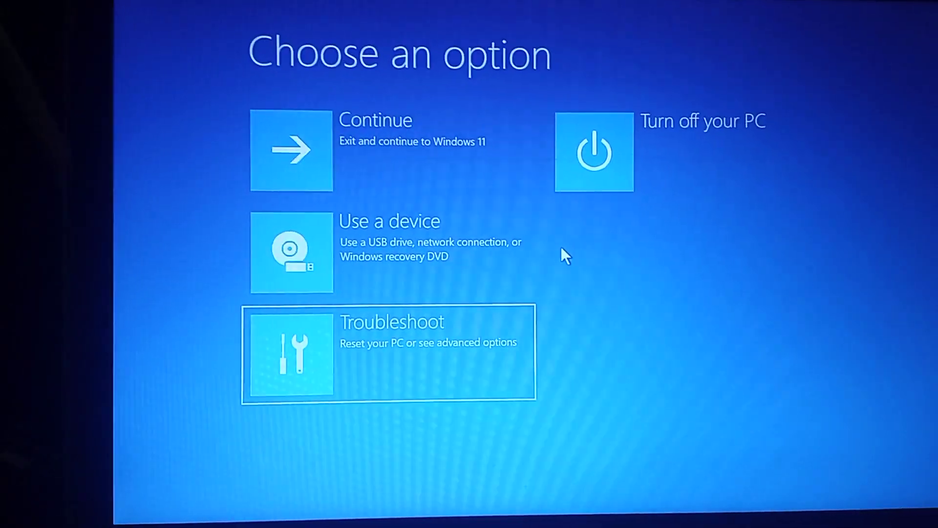
key(Return)
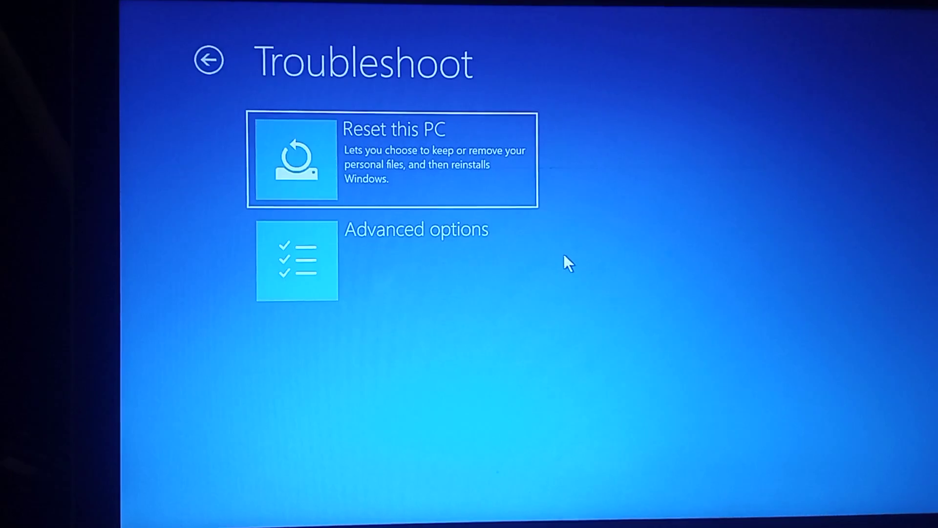
key(Down)
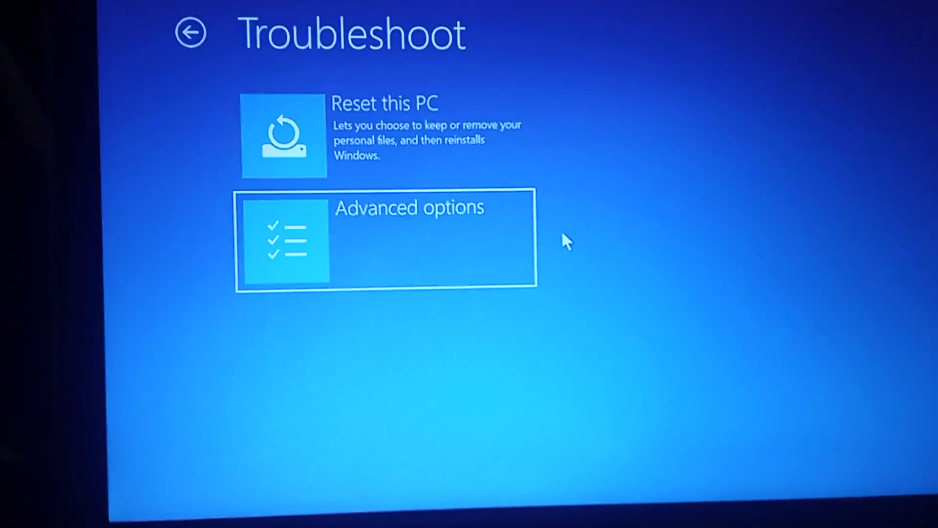
key(Return)
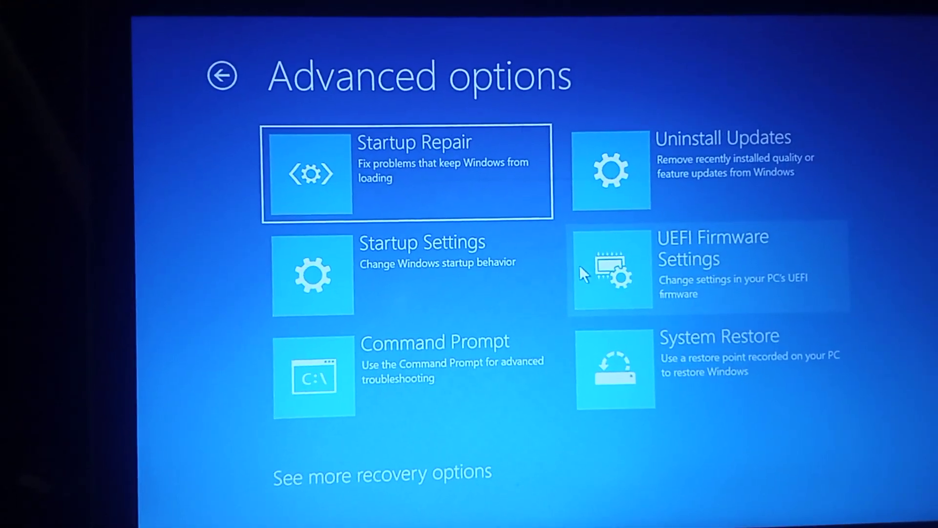
key(Down)
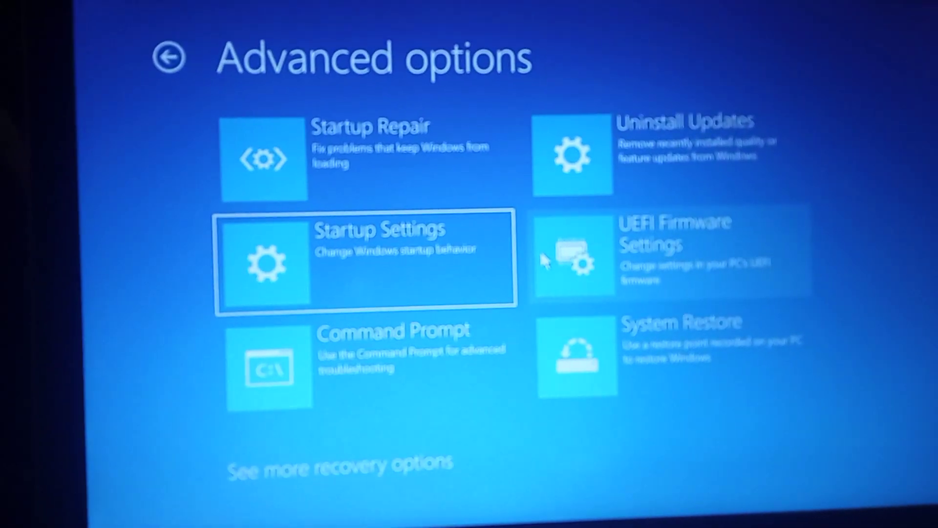
key(Return)
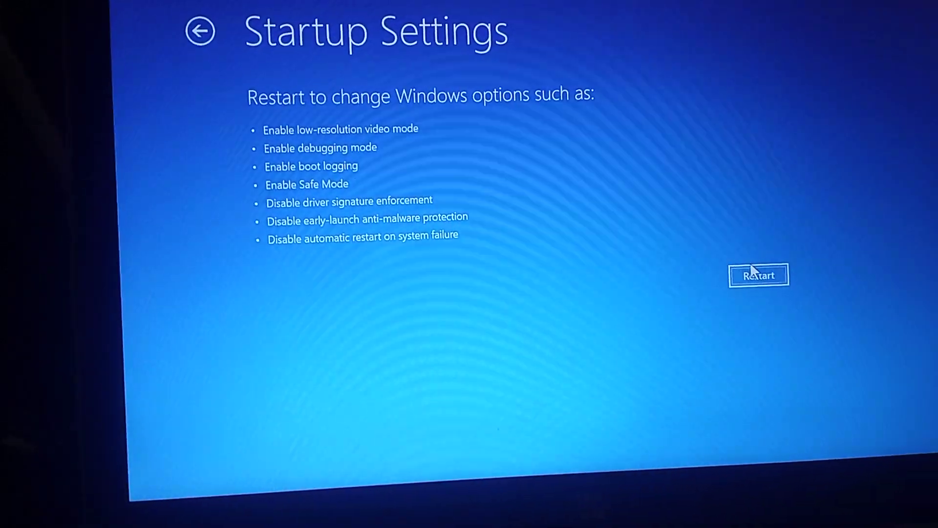
click(750, 278)
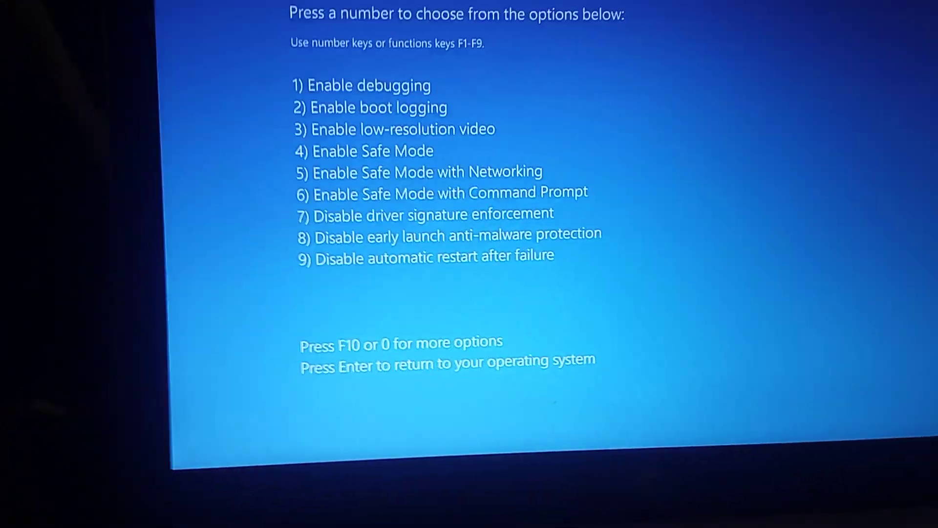
key(4)
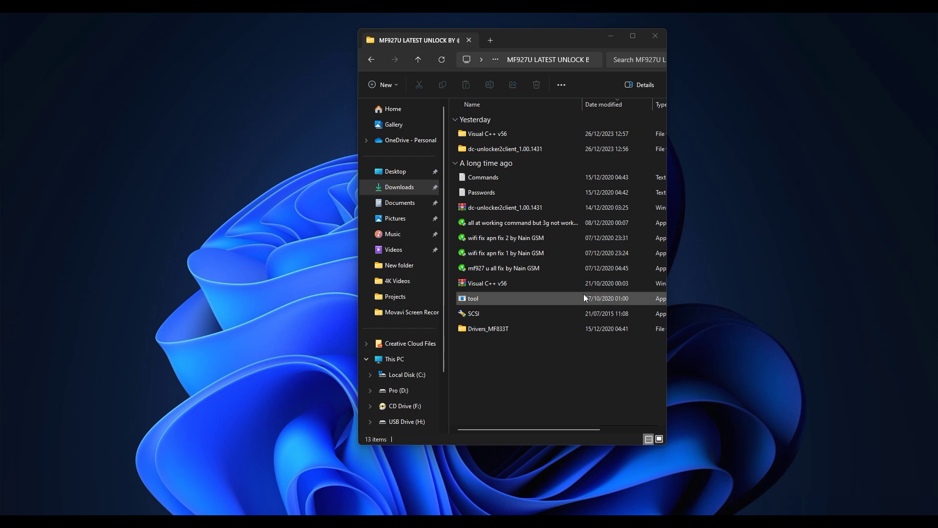
Try to run "mf927 u all fix by Nain GSM" from the MF927U unlock folder.
click(496, 267)
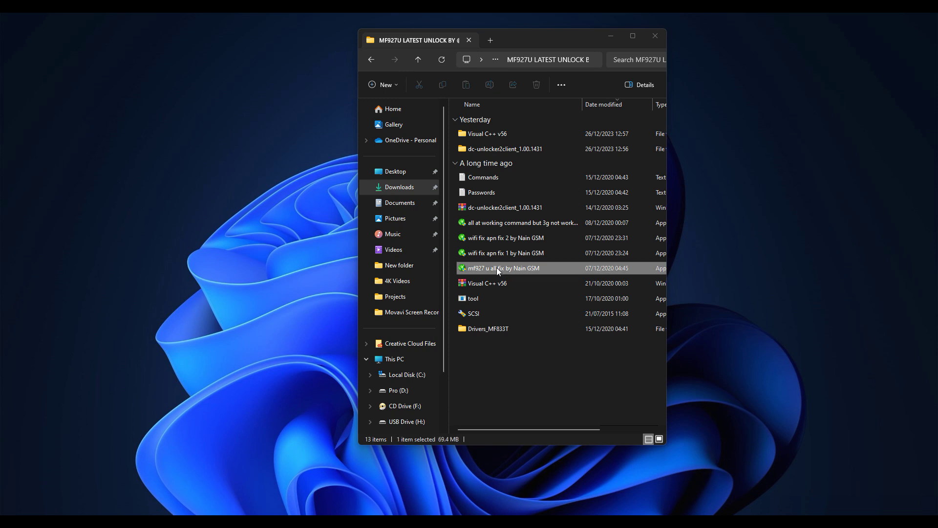
double_click(494, 267)
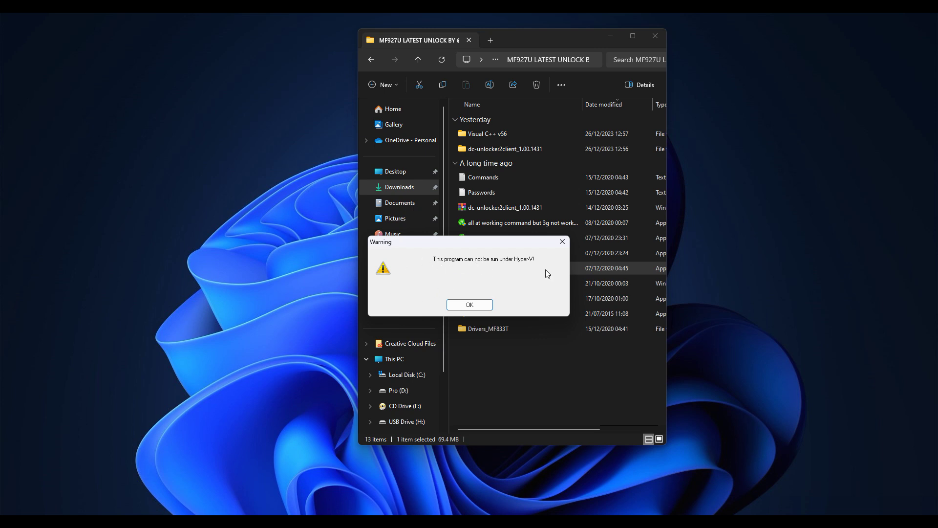
click(469, 304)
click(505, 397)
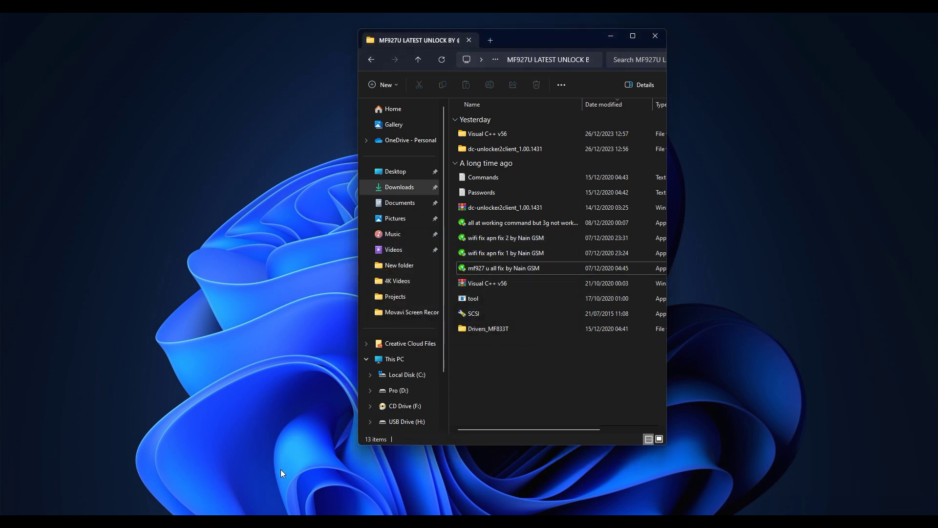
Search for "windows fea", open Turn Windows features on or off, and confirm the selection with Virtual Machine Platform disabled.
key(super)
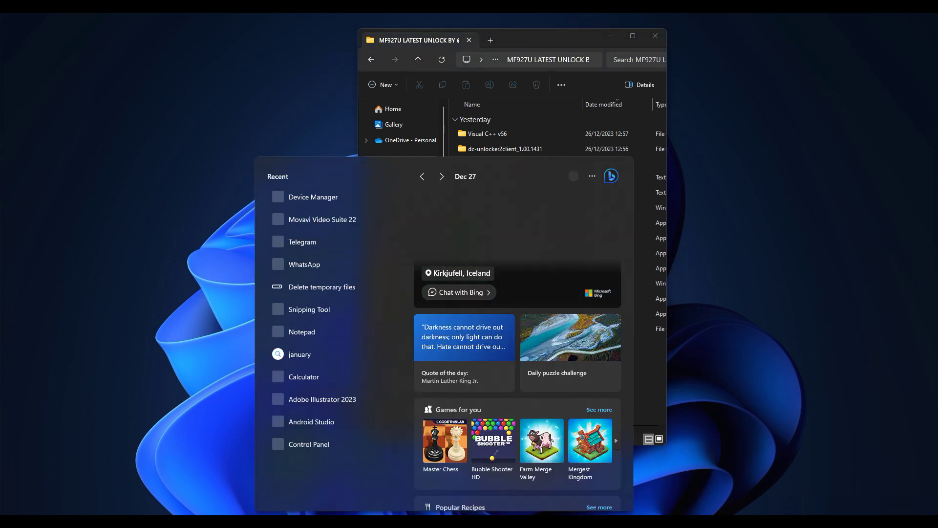
text(wi)
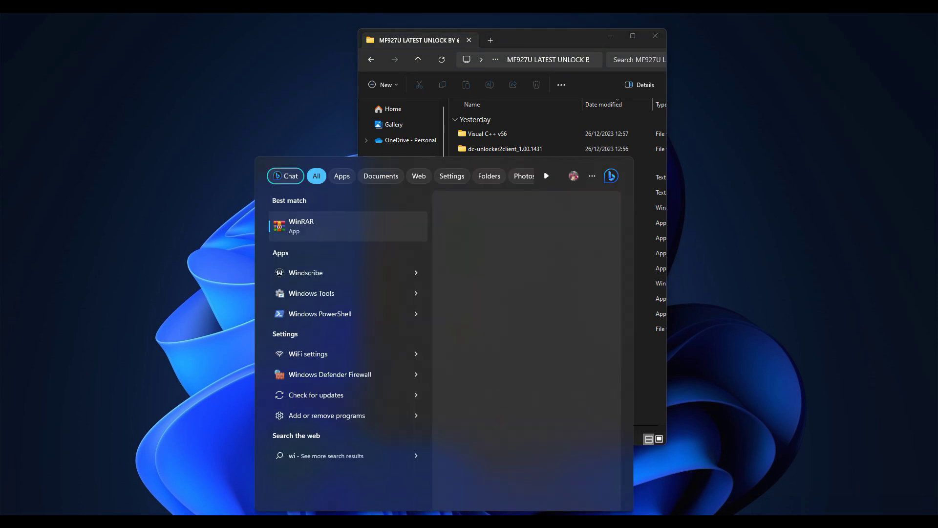
text(ndows)
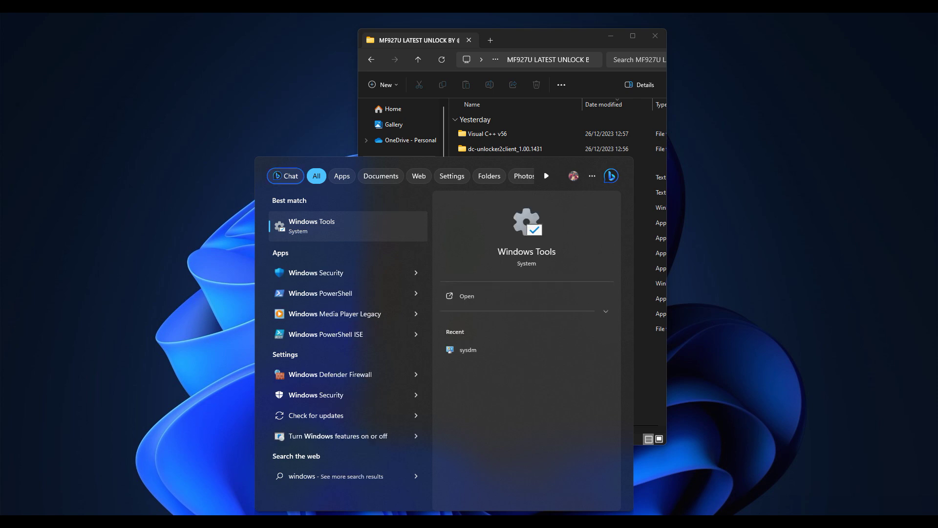
text( fea)
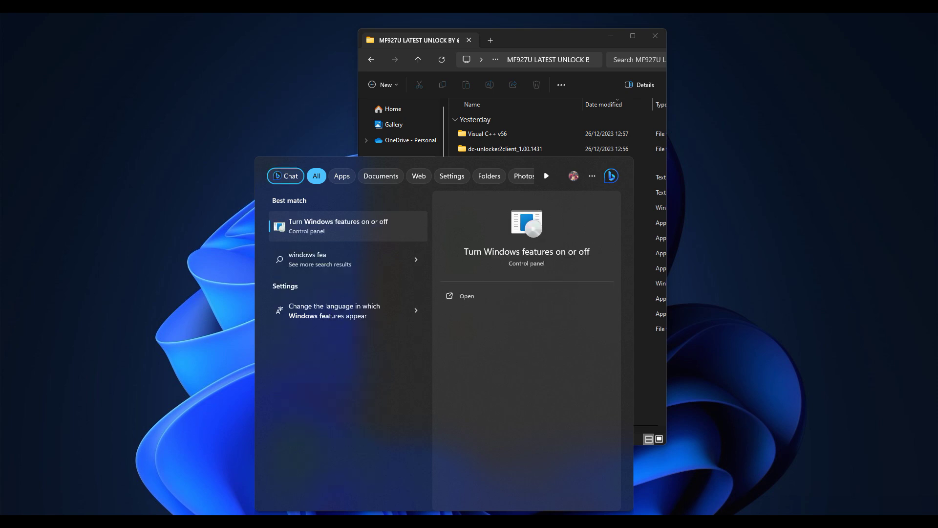
click(346, 228)
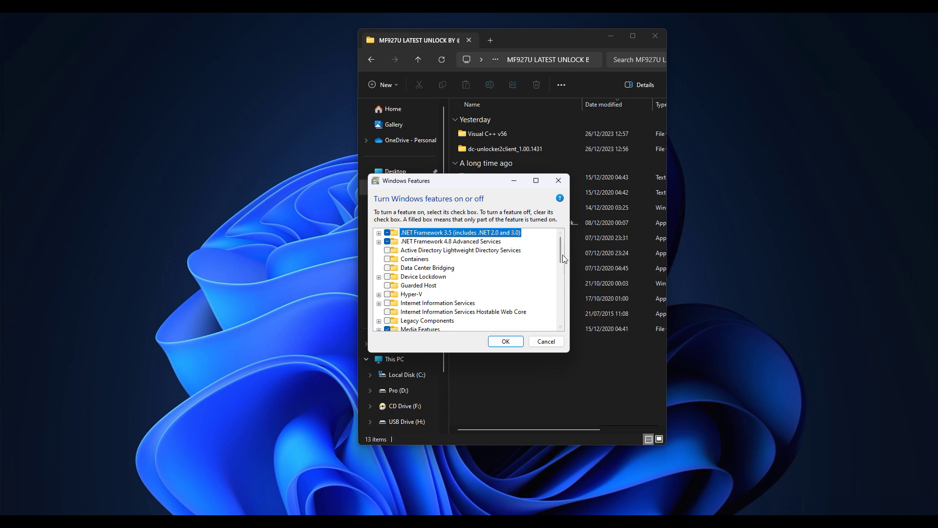
drag(561, 252, 561, 299)
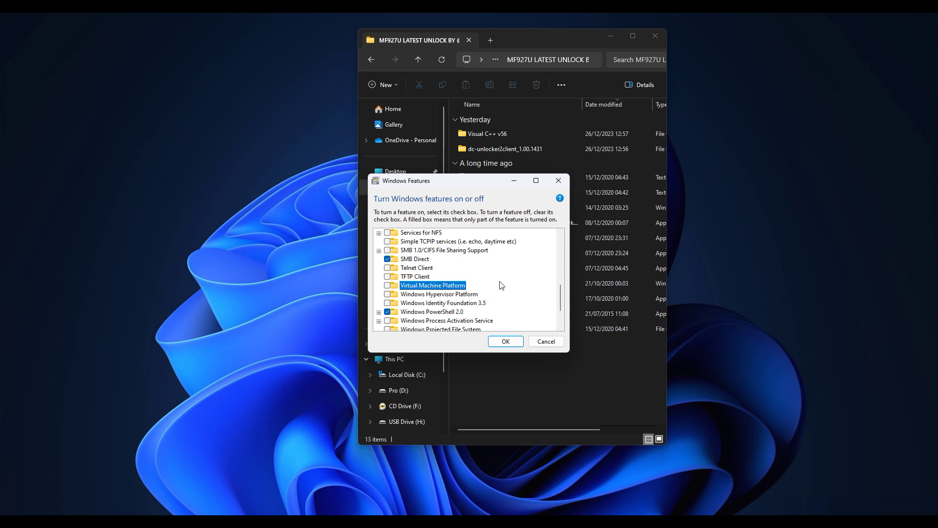
click(506, 342)
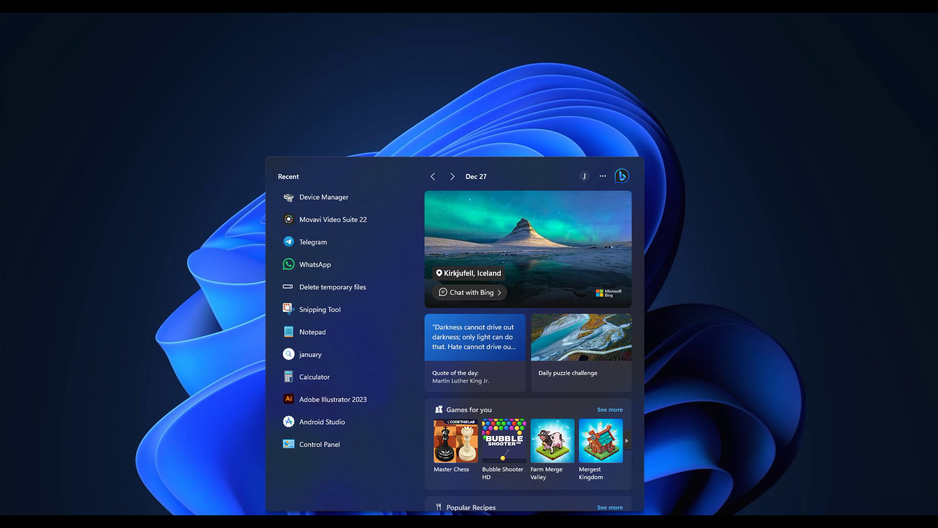
Open Device Manager and examine the actions available for DEMO Mobile Boardband and the Other devices category.
text(dev)
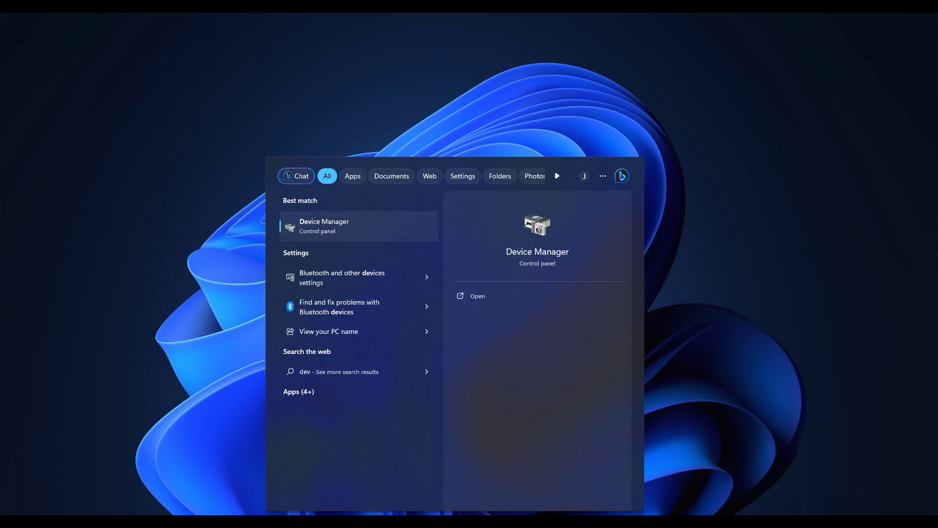
click(348, 221)
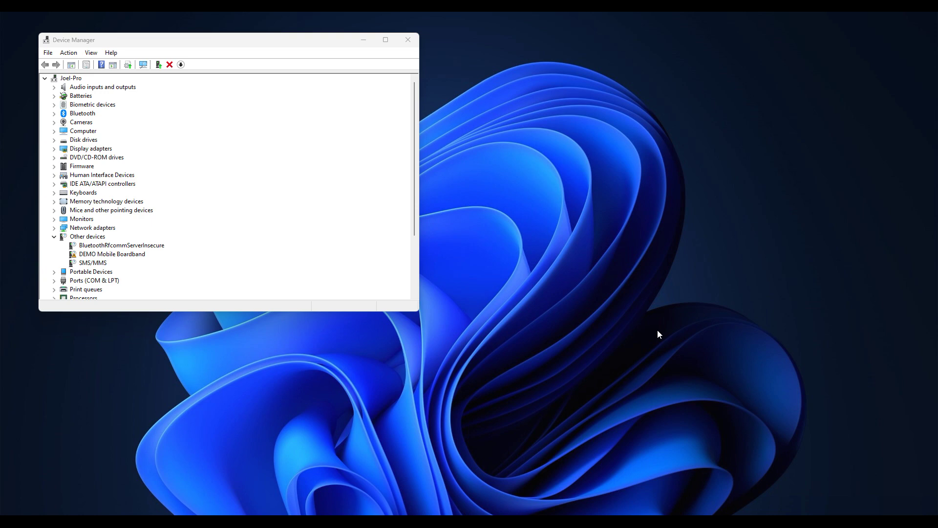
click(69, 53)
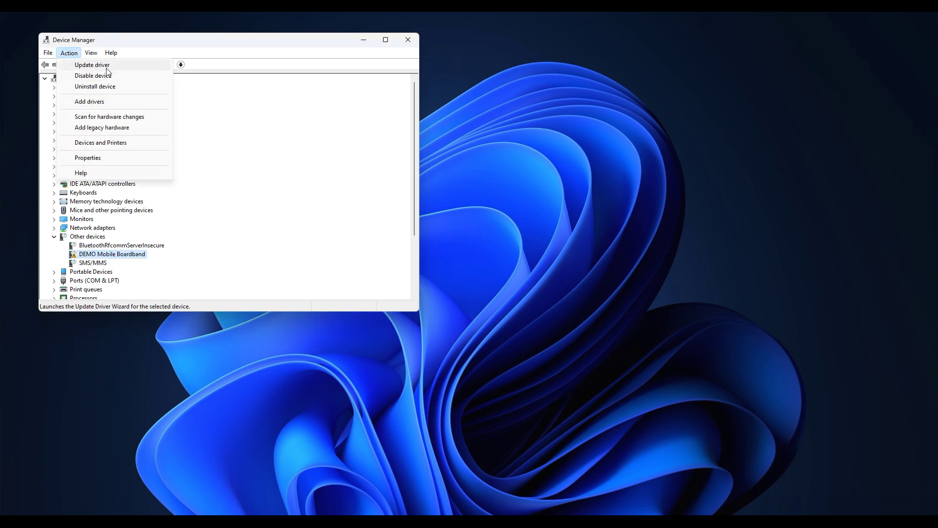
click(300, 250)
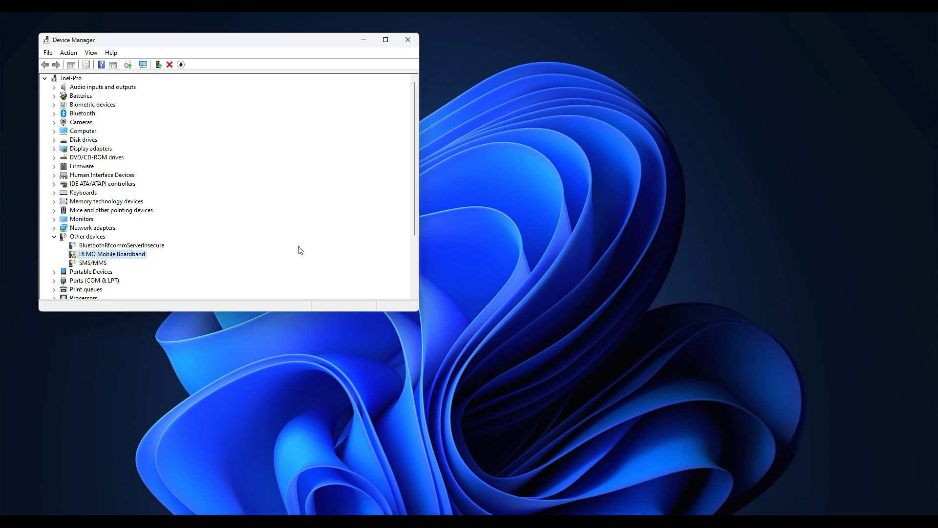
click(94, 237)
click(69, 52)
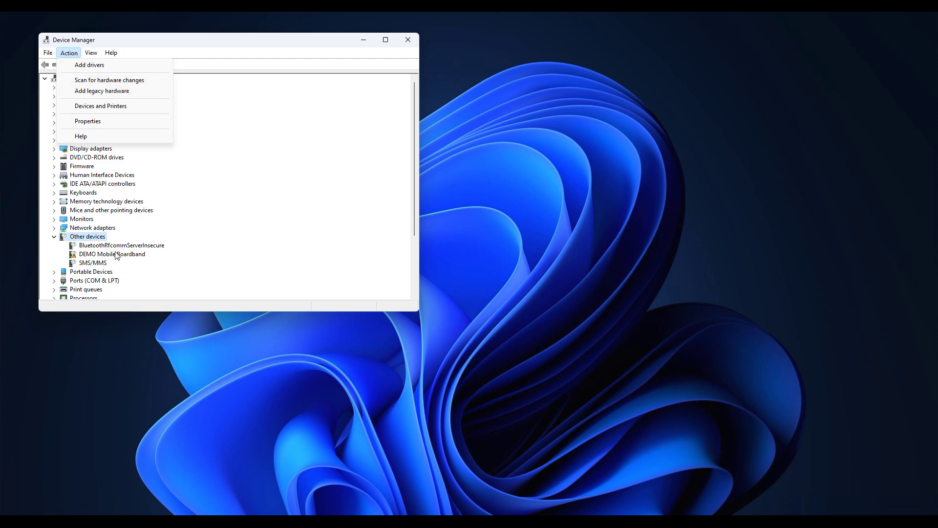
click(262, 238)
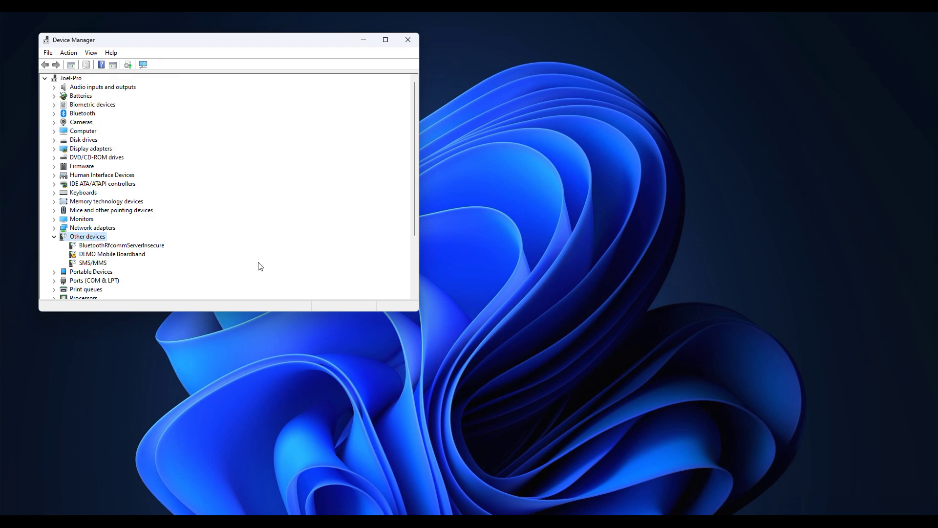
Open the nested MF927U LATEST UNLOCK folder in File Explorer and run the SCSI application.
click(422, 476)
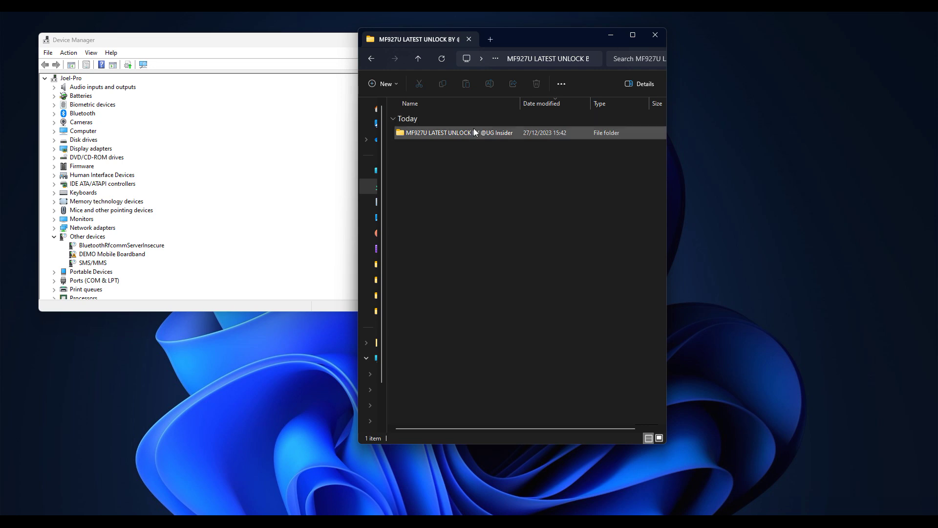
double_click(472, 131)
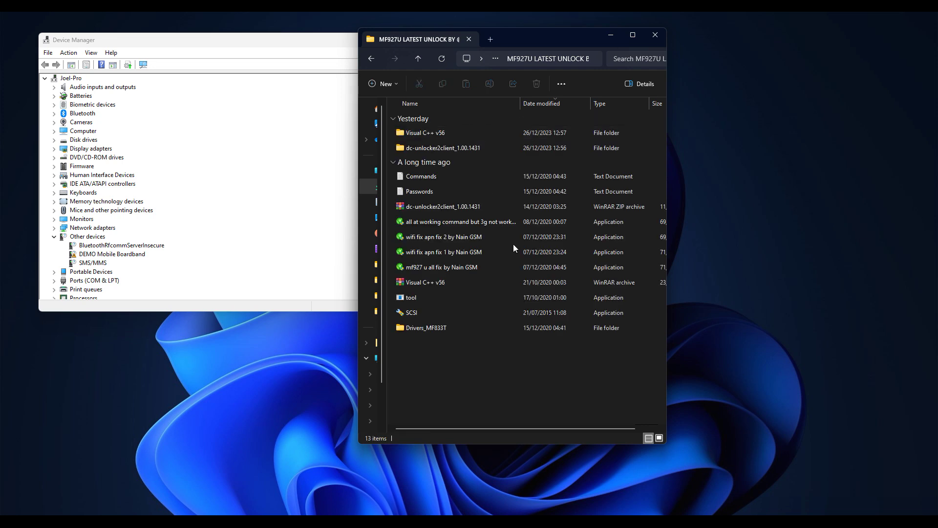
mouse_move(413, 312)
double_click(413, 312)
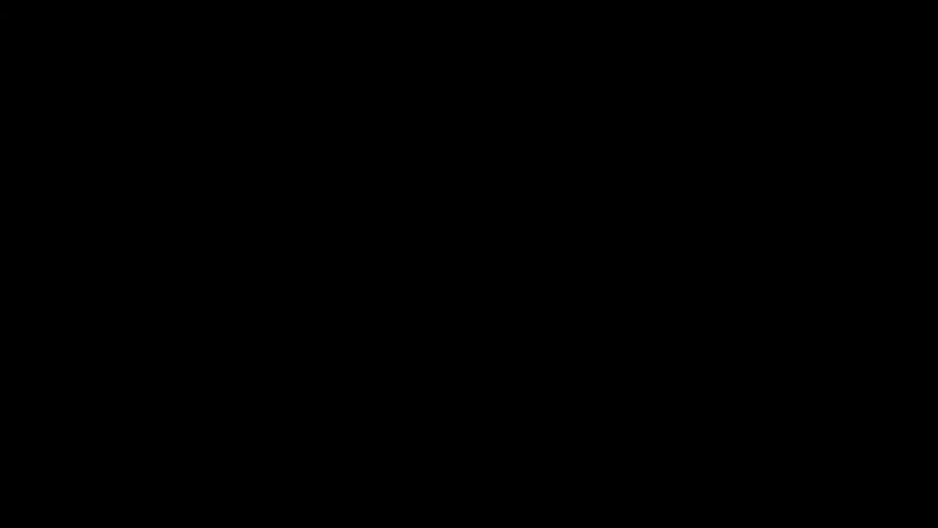
click(434, 359)
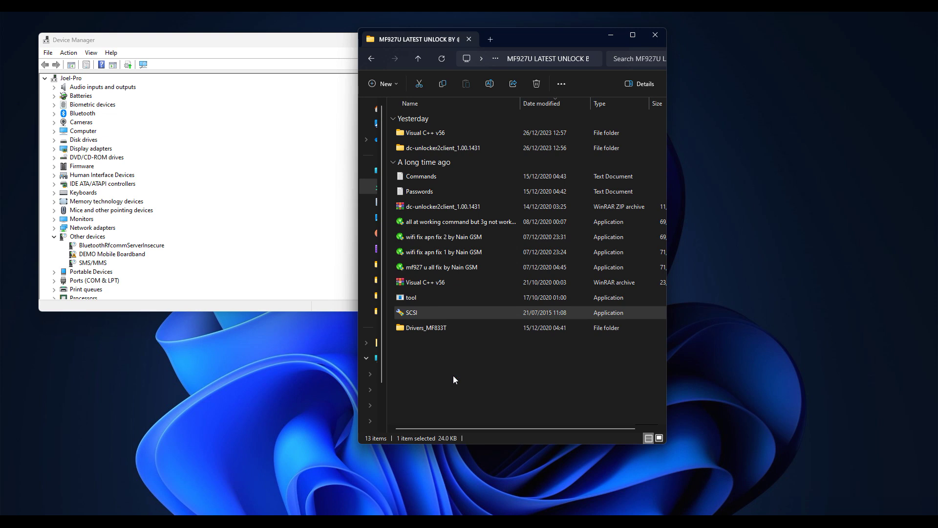
Try to update the DEMO Mobile Boardband driver manually from the MF927U LATEST UNLOCK folder, including subfolders.
right_click(95, 254)
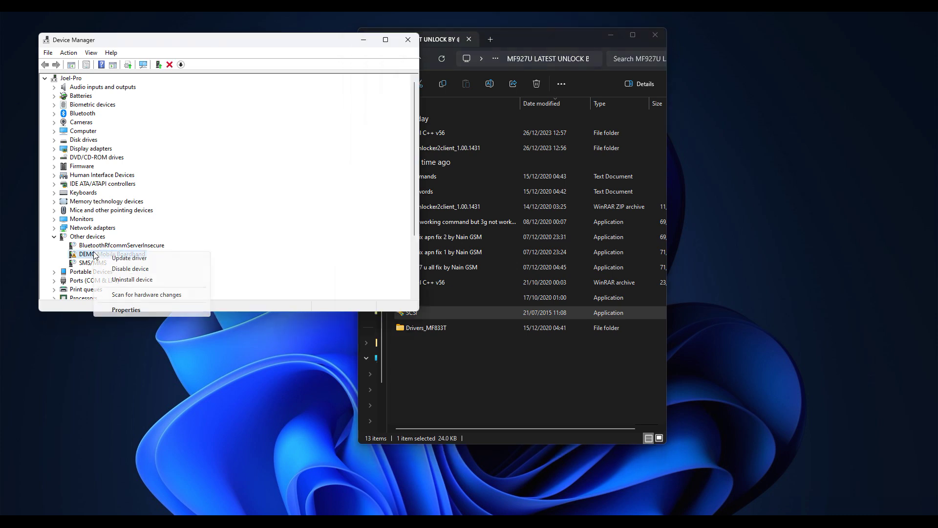
click(142, 259)
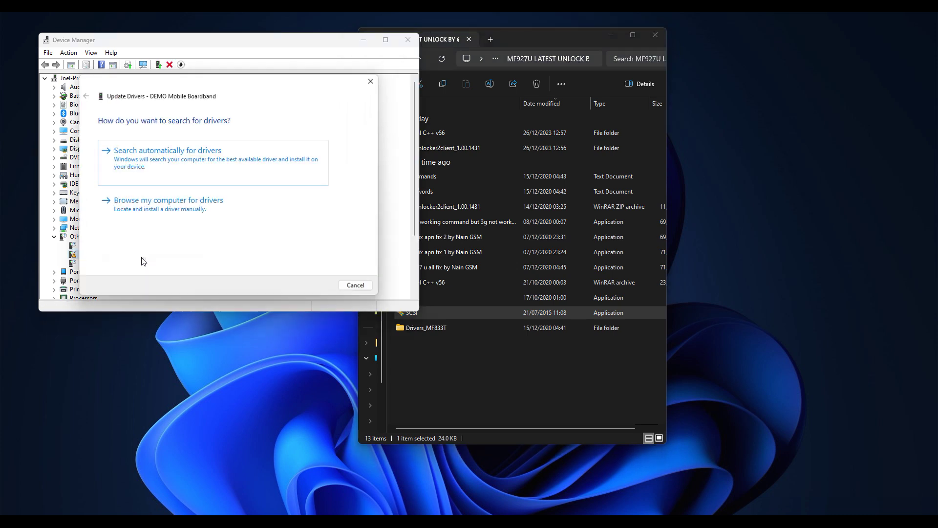
click(190, 206)
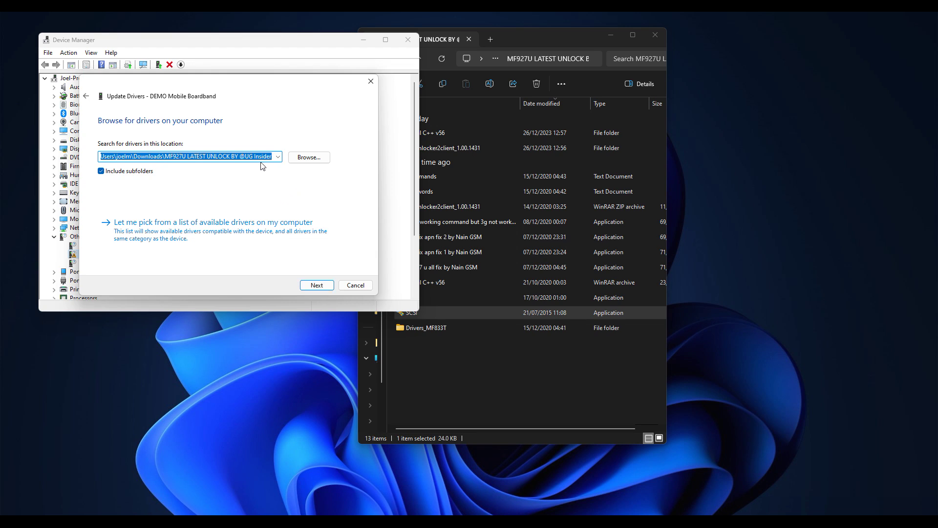
click(297, 157)
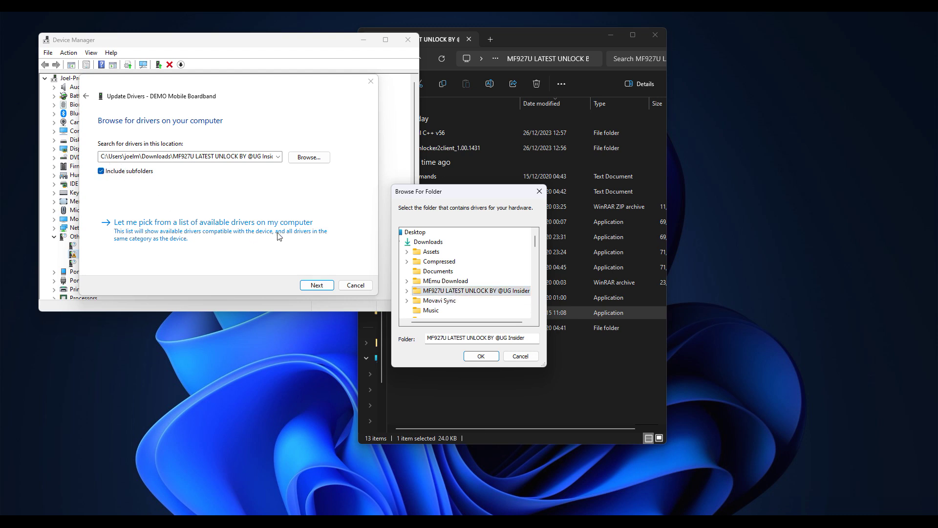
click(480, 357)
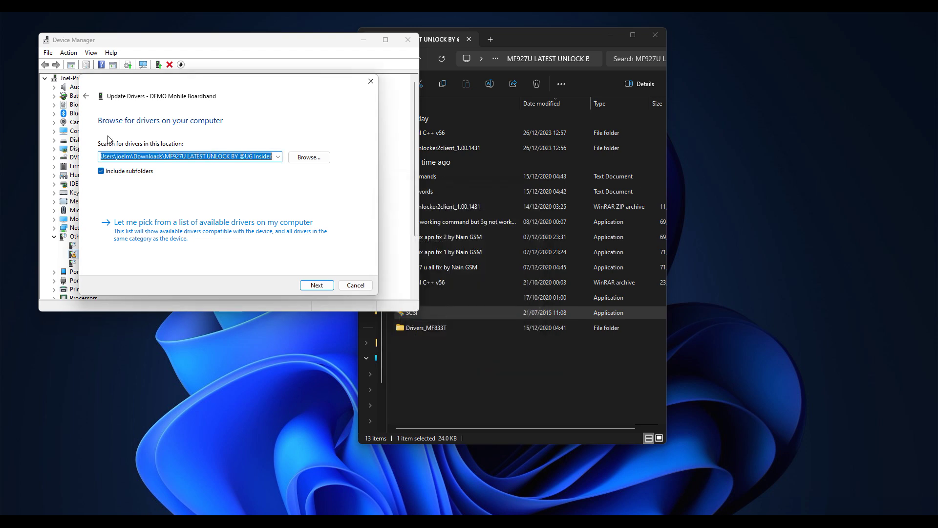
click(315, 285)
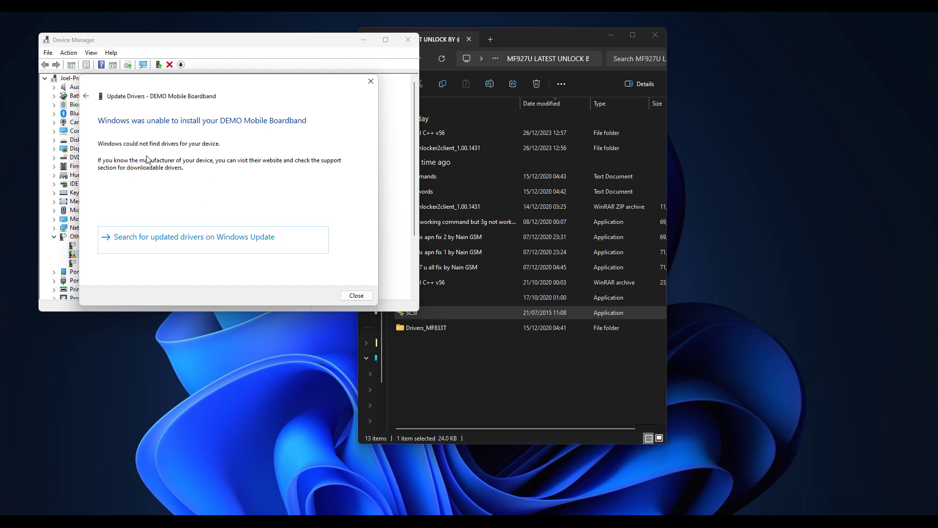
click(354, 295)
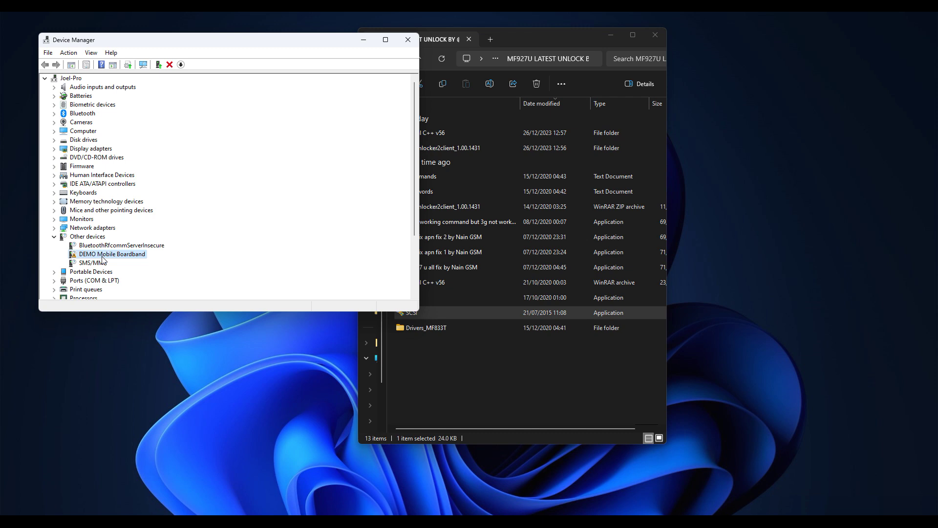
Expand Ports (COM & LPT) in Device Manager, and launch "mf927 u all fix by Nain GSM" with its registration window moved clear of the folder.
scroll(103, 259, down, 1)
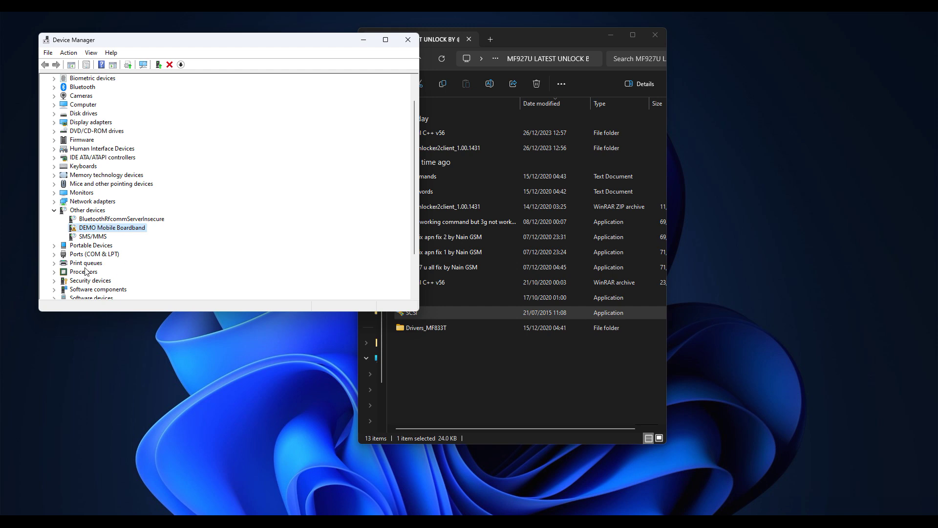
click(54, 254)
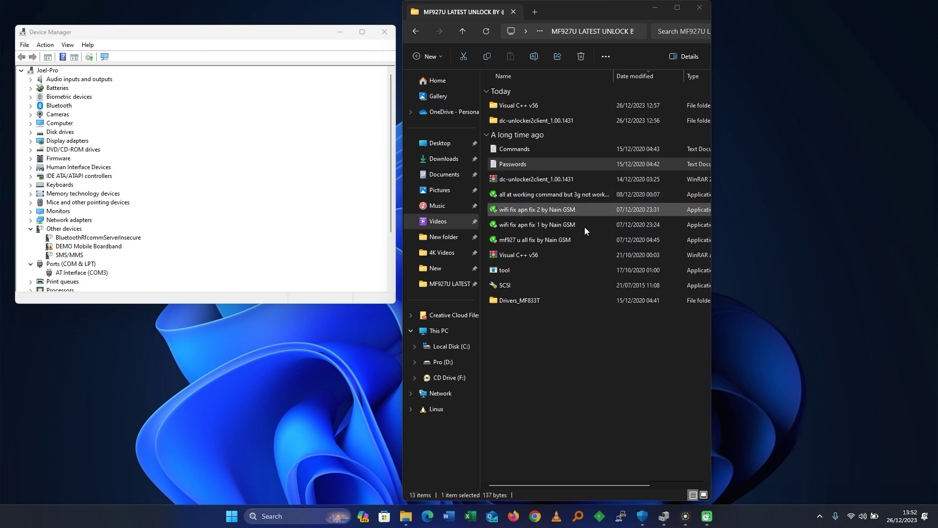
double_click(521, 239)
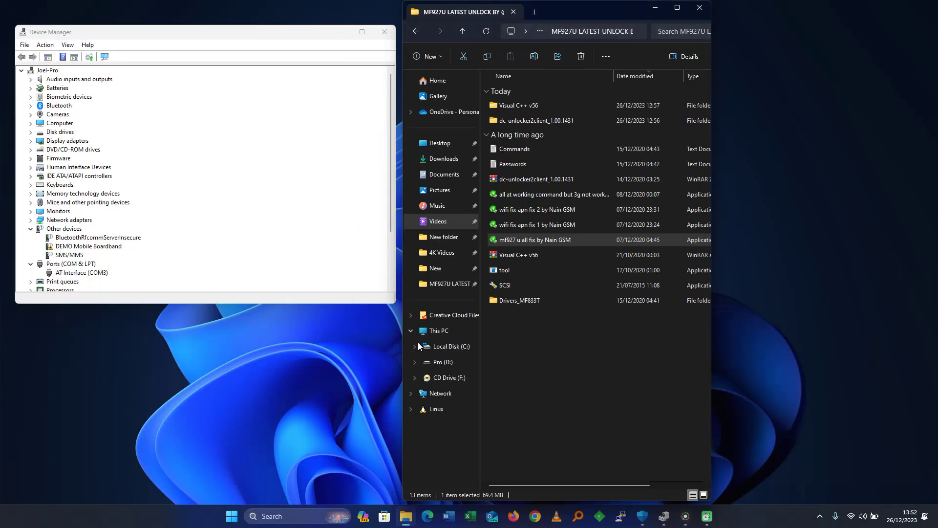
drag(492, 197, 275, 167)
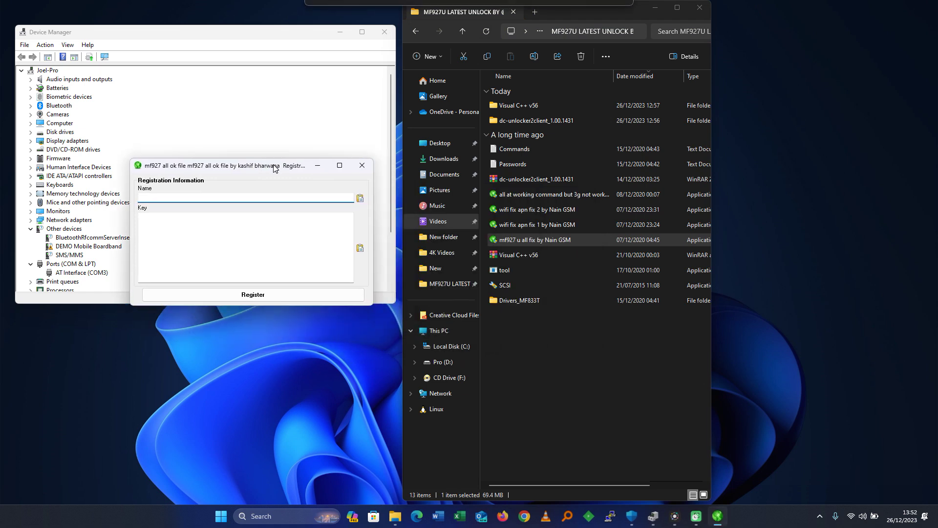
Open the Passwords text file and copy its registration name into the Name field of the registration window.
double_click(520, 162)
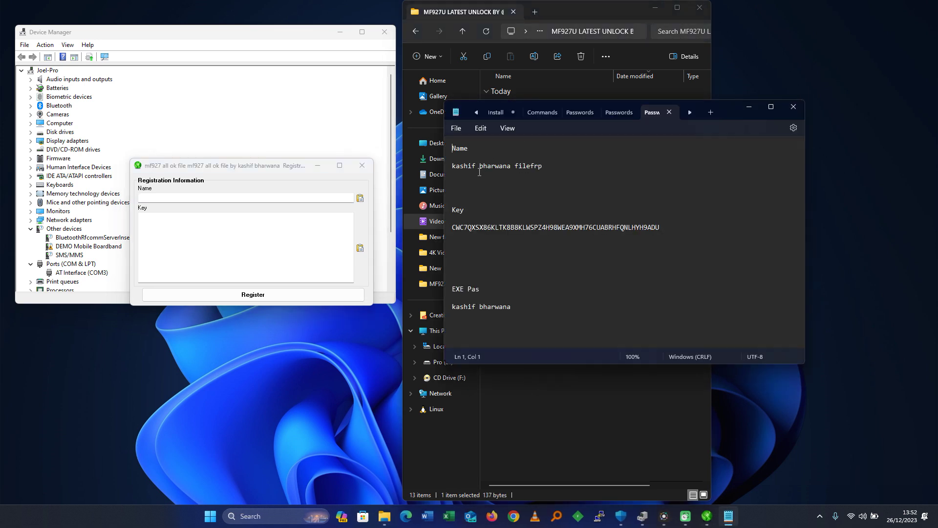
click(453, 166)
drag(453, 166, 542, 166)
right_click(498, 166)
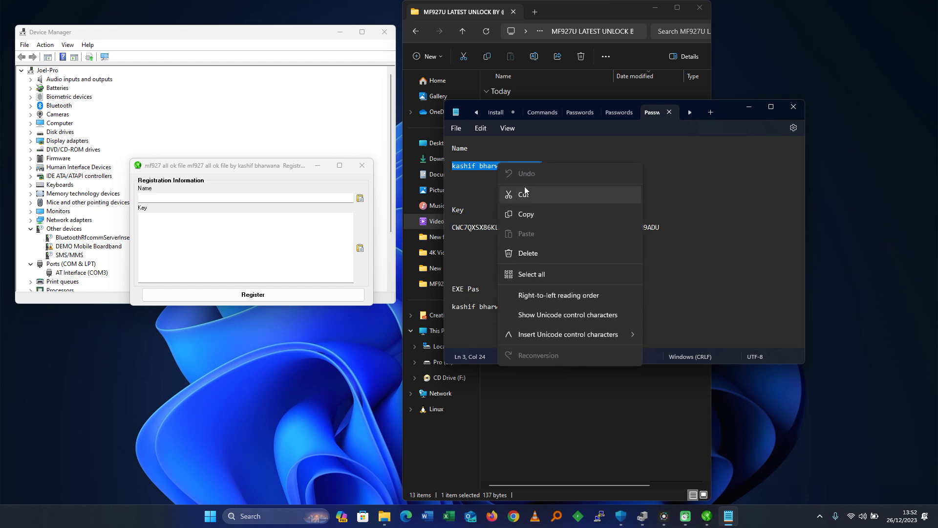
click(524, 215)
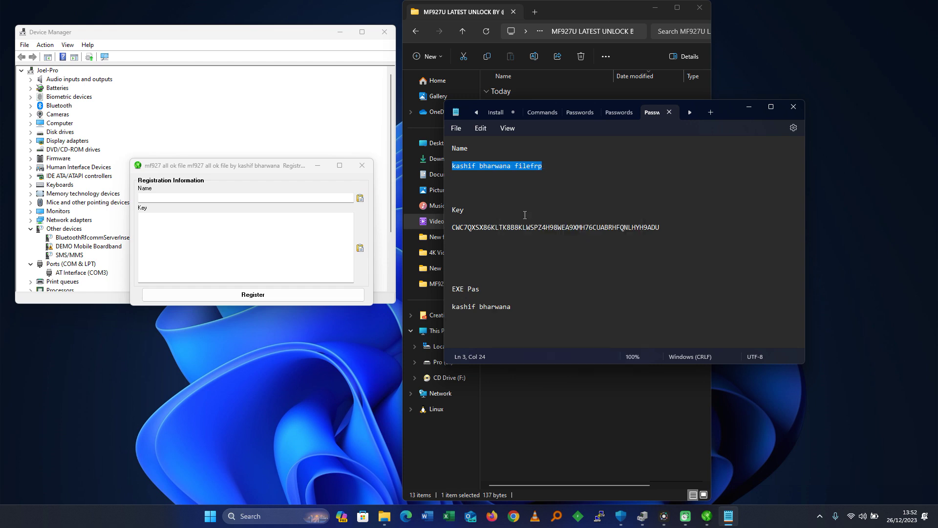
right_click(230, 196)
click(256, 239)
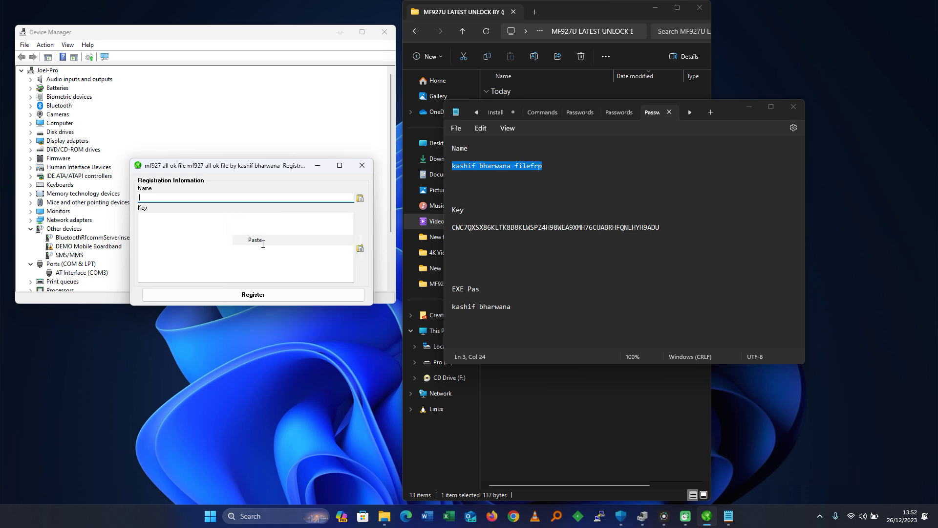
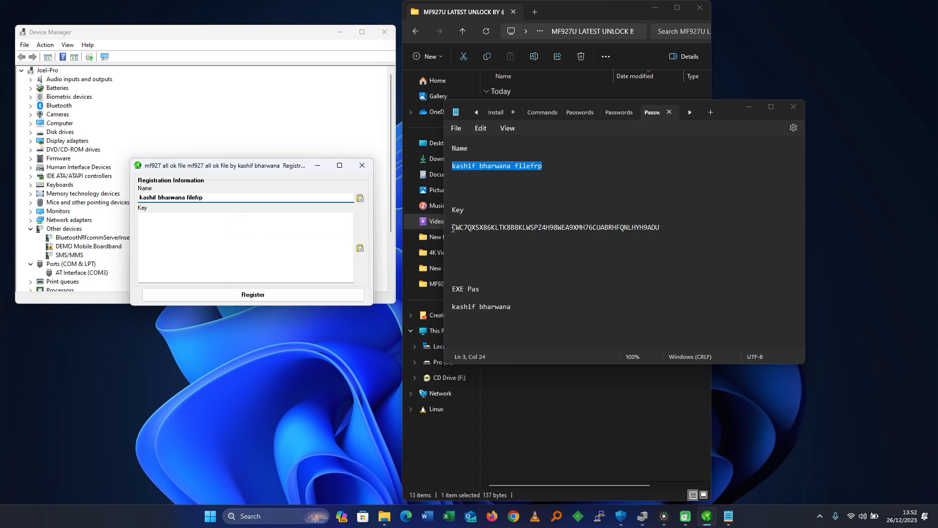
Copy the registration key from the Passwords file into the Key field of the registration window.
drag(454, 229, 659, 227)
double_click(659, 225)
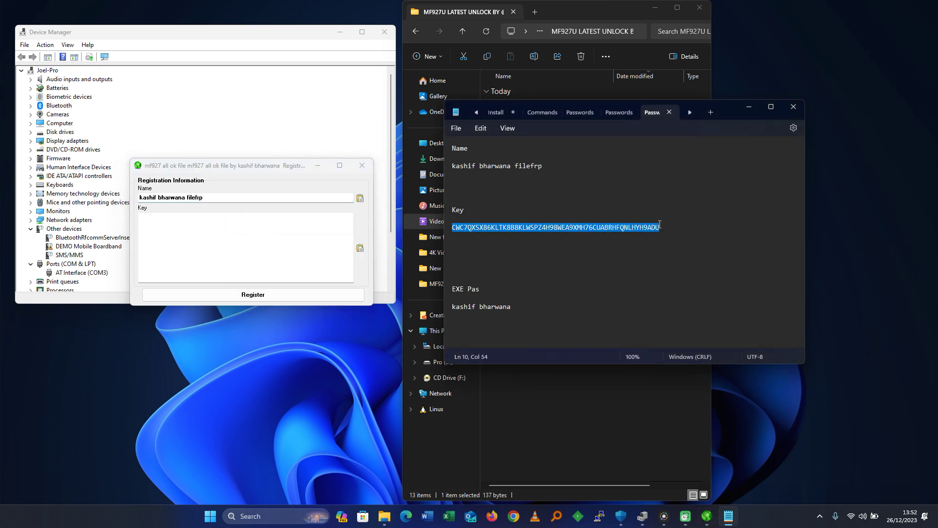
right_click(566, 229)
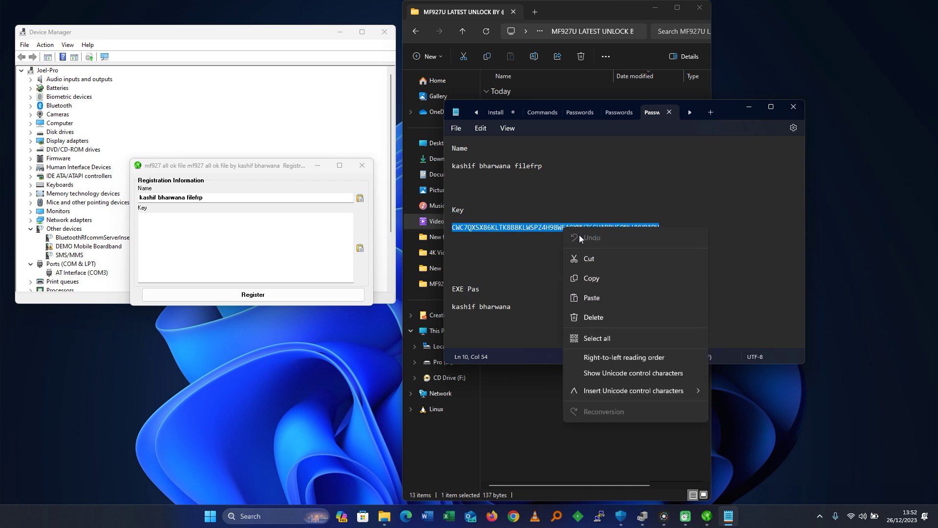
click(591, 278)
click(236, 221)
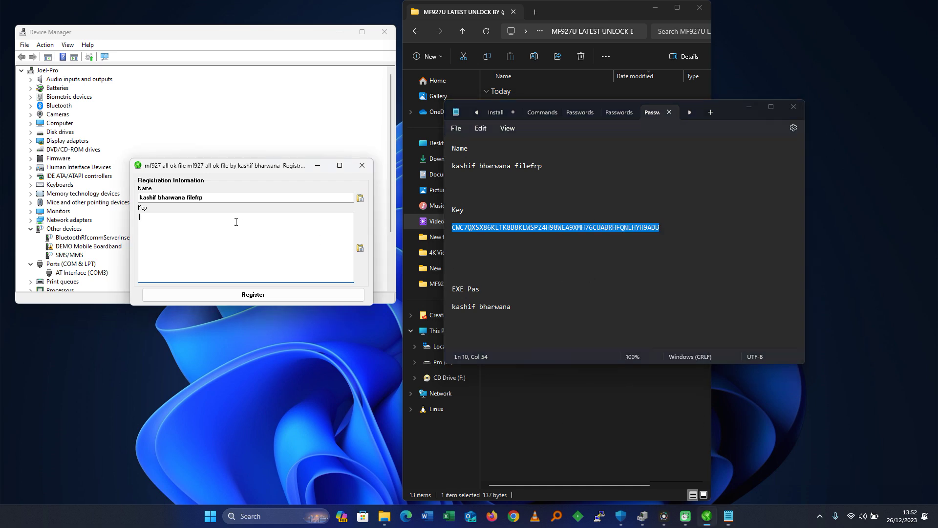
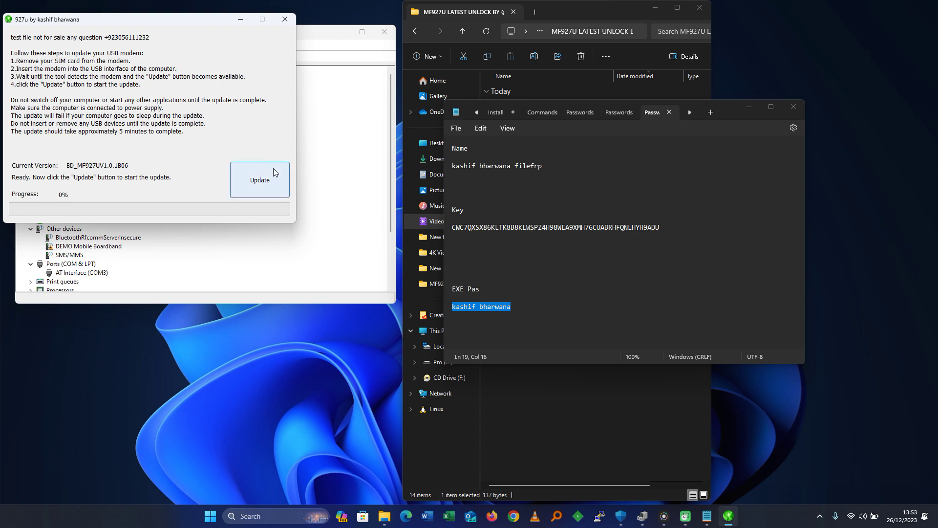
Run the modem update in the 927u tool through to its acknowledgement, closing the 192.168.1.1 browser tab.
click(267, 182)
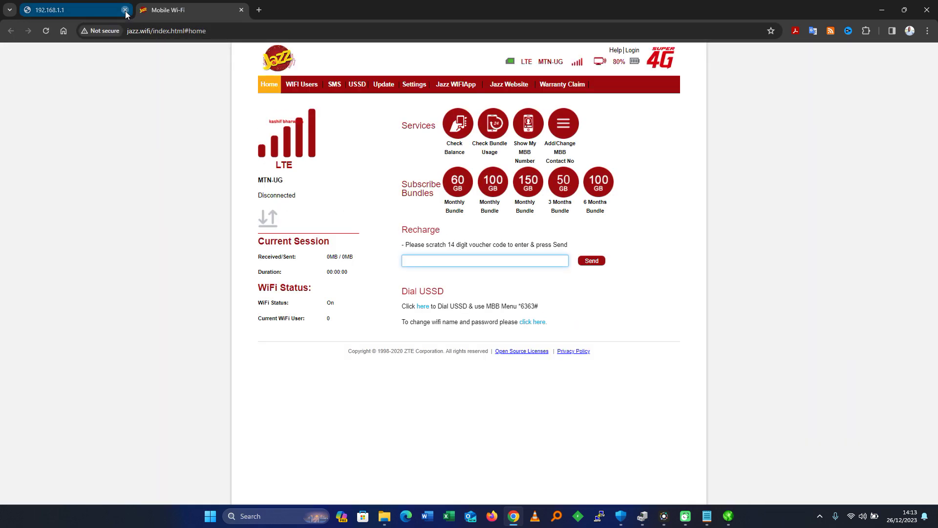
click(125, 10)
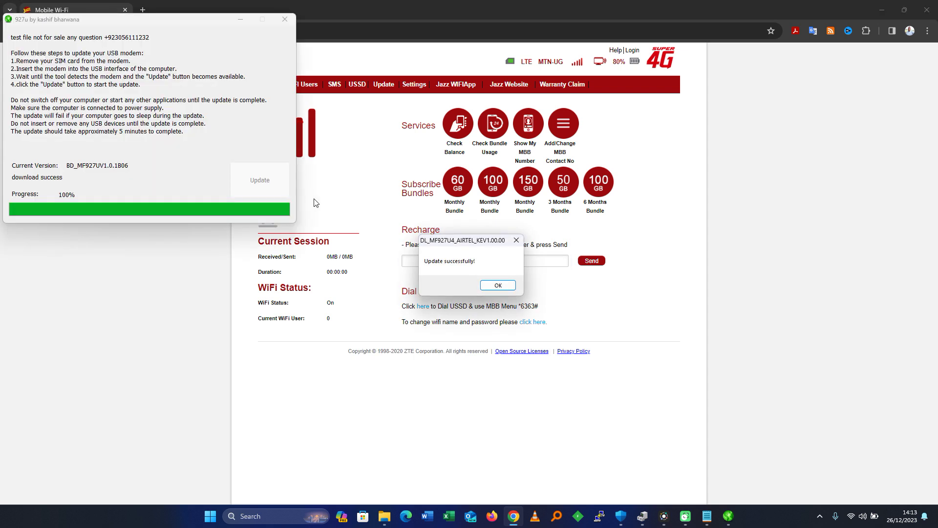
click(502, 287)
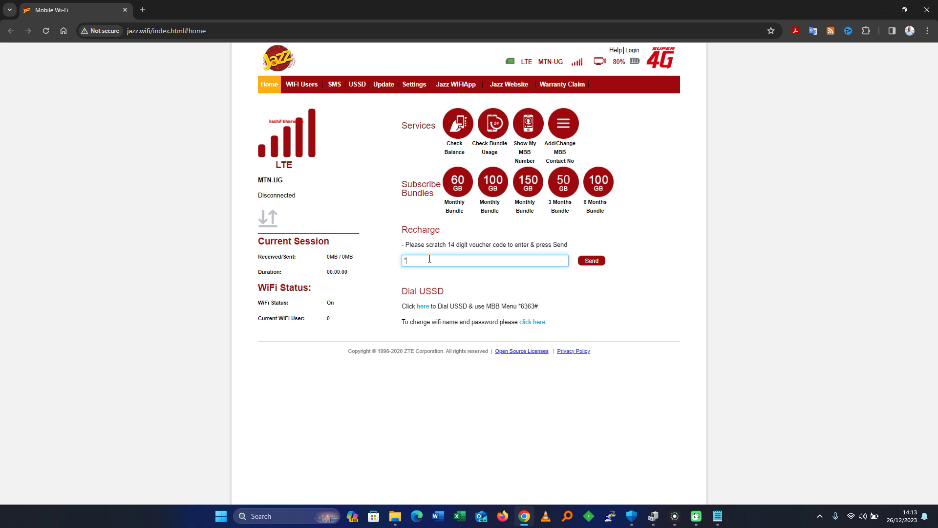
Submit 131# in the Recharge field of the Mobile Wi-Fi home page.
text(131#)
click(591, 263)
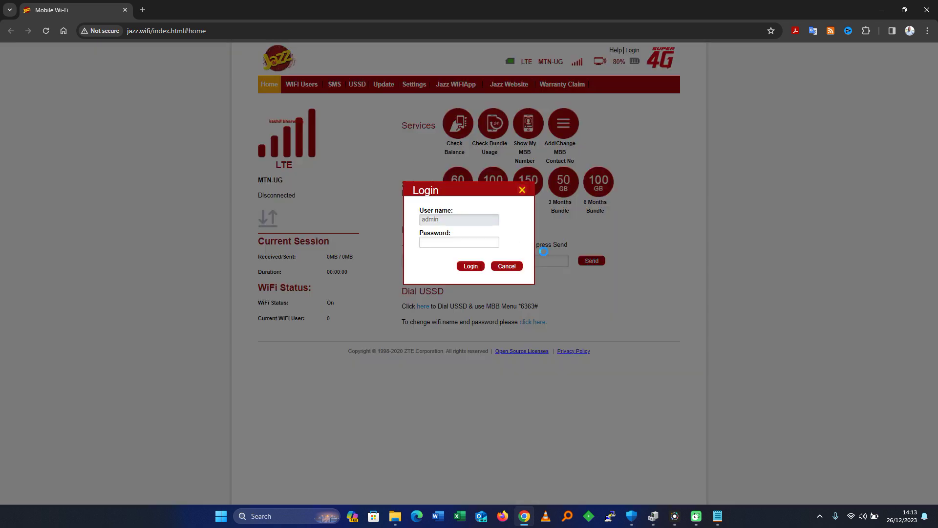
Log in as admin with the account password, save the login in the browser, and agree to the Privacy Policy.
click(460, 243)
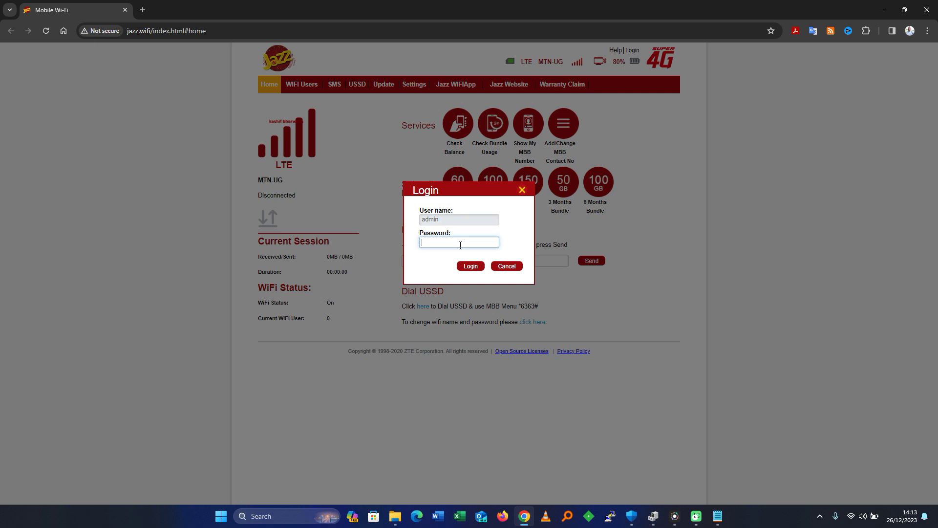
text(a)
click(472, 267)
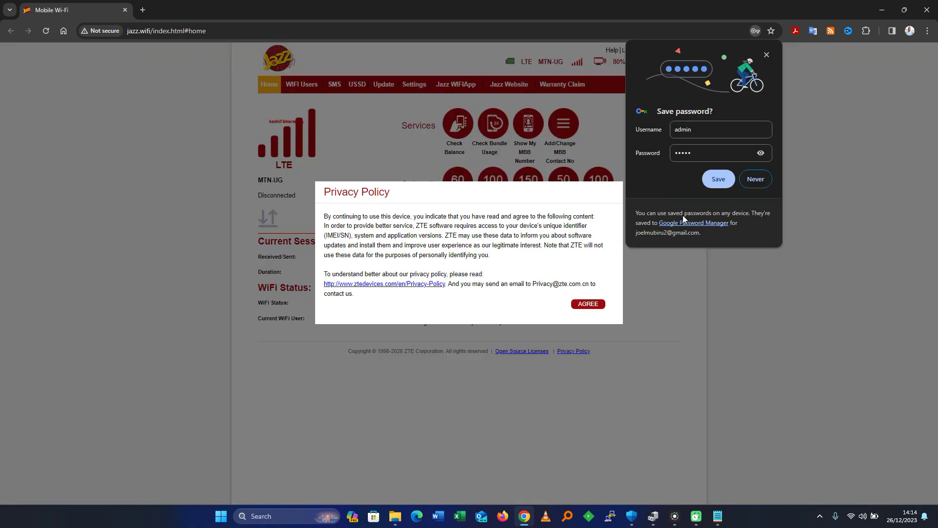
click(718, 178)
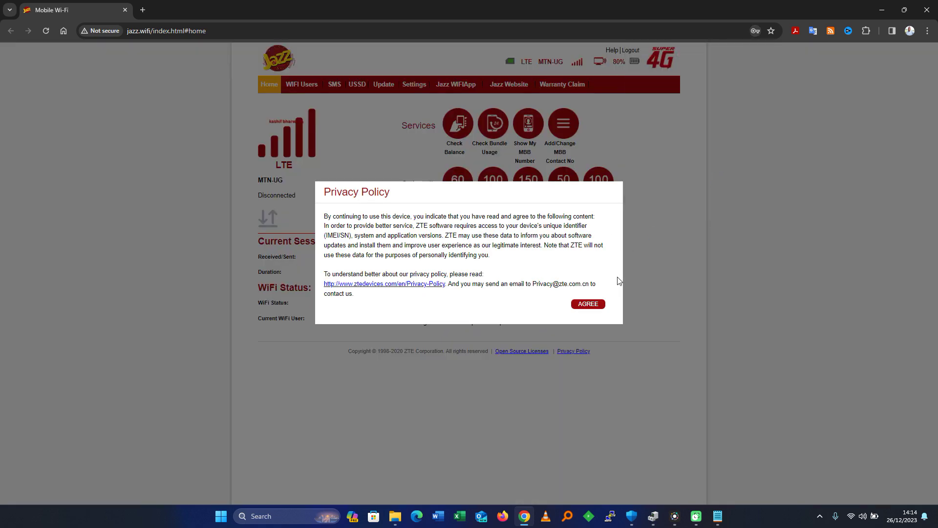
click(586, 305)
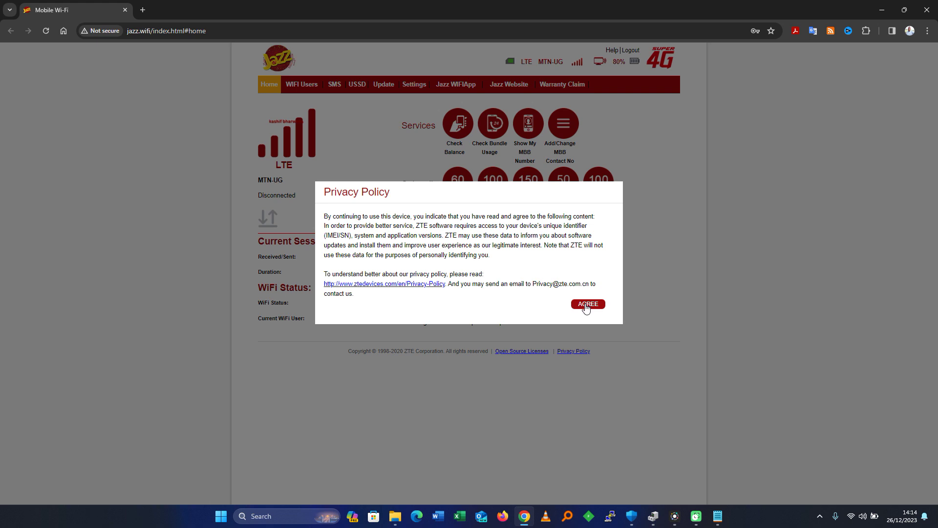